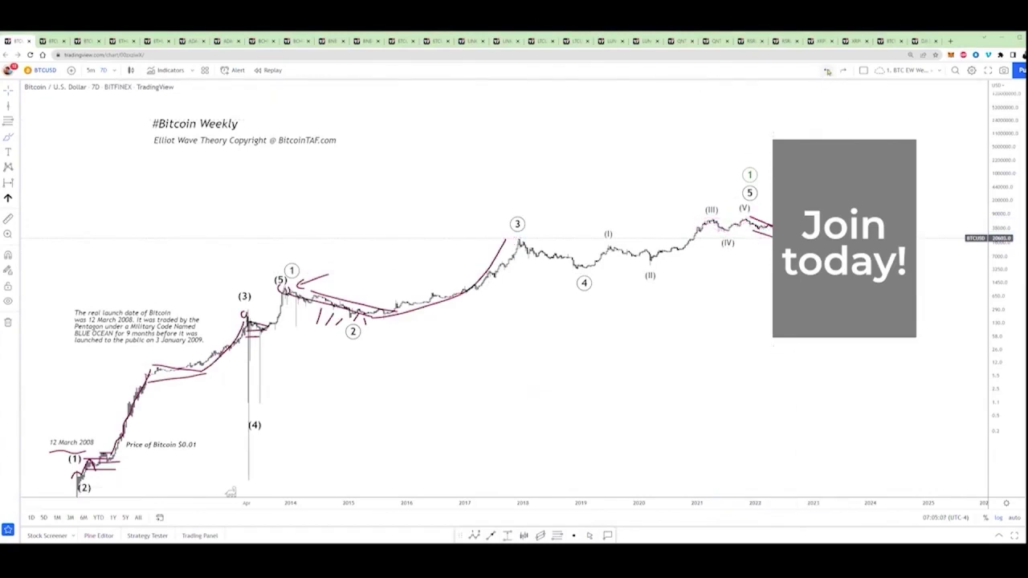
- Undo the brush strokes and place vertical lines at the wave 1, 3 and 5 peaks in December 2013, December 2017 and November 2021
left_click(828, 71)
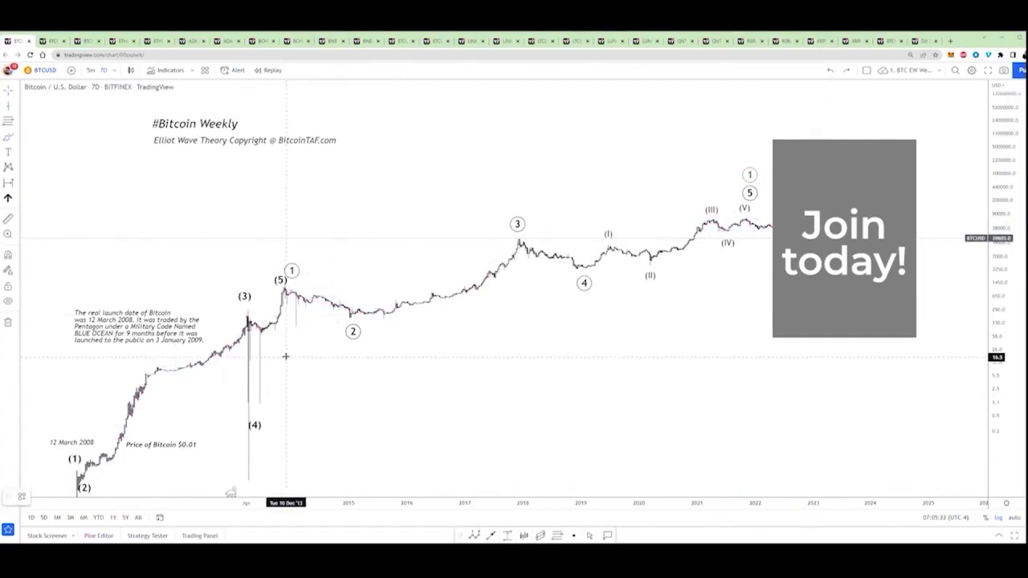
left_click(284, 356)
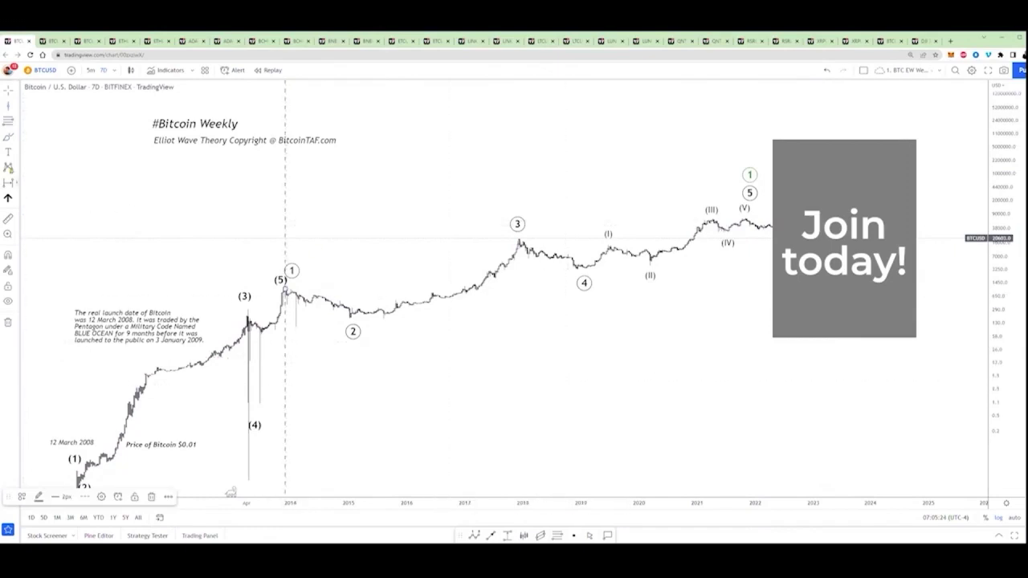
left_click(8, 107)
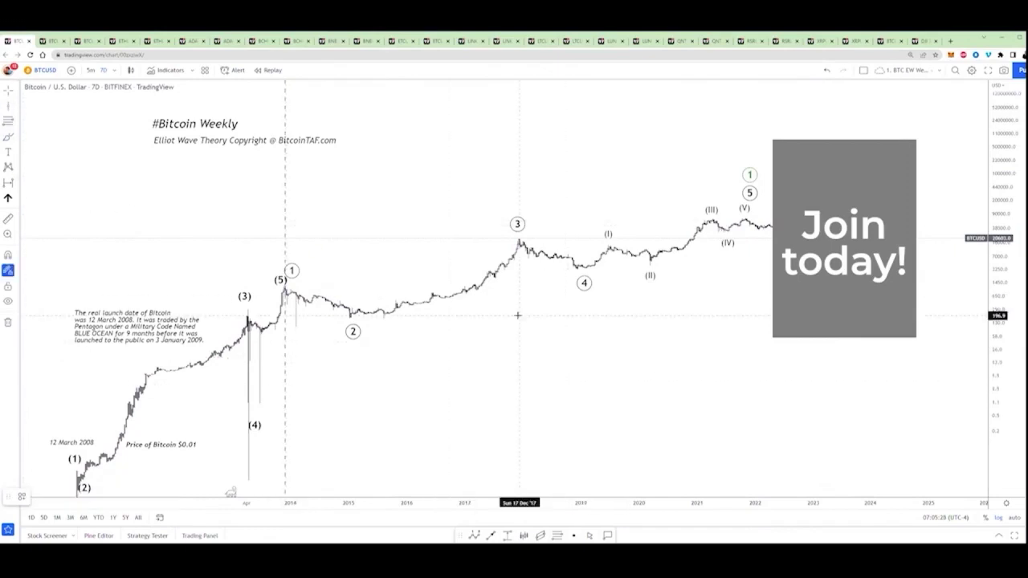
left_click(519, 314)
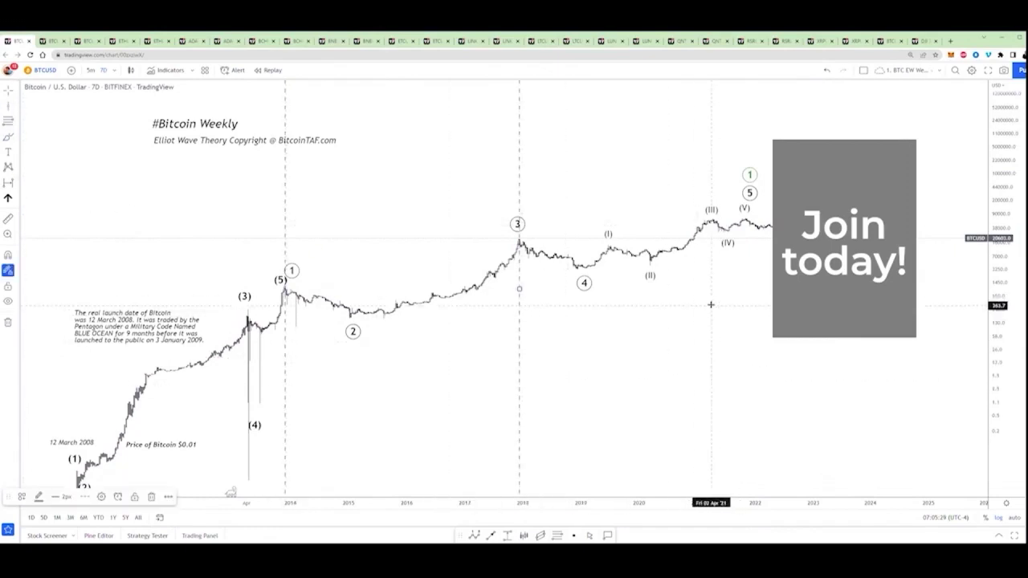
left_click(745, 307)
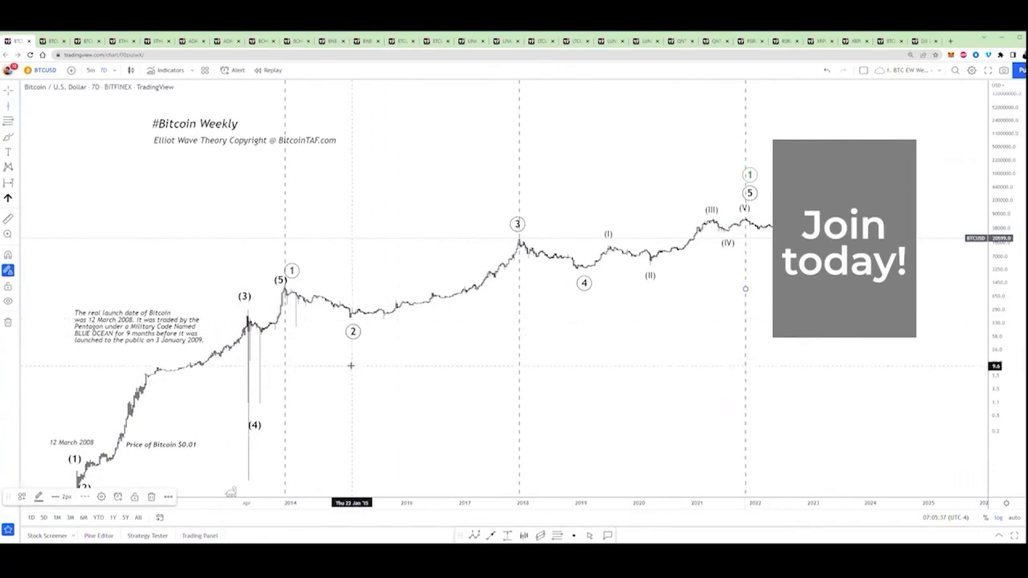
- Place vertical lines at the wave 2 low in January 2015, the wave 4 low on 17 December 2018, and around December 2022
left_click(349, 366)
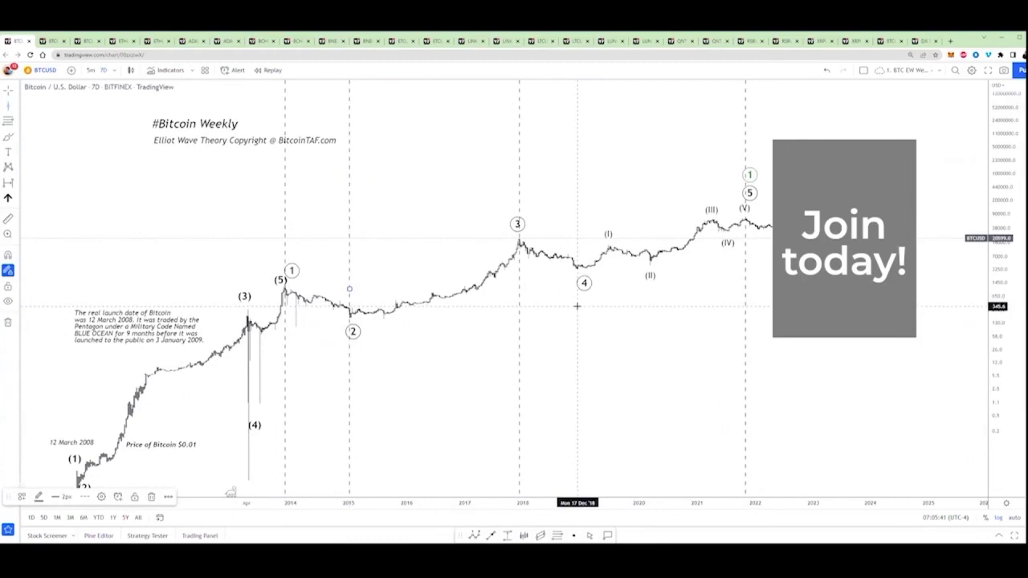
left_click(577, 306)
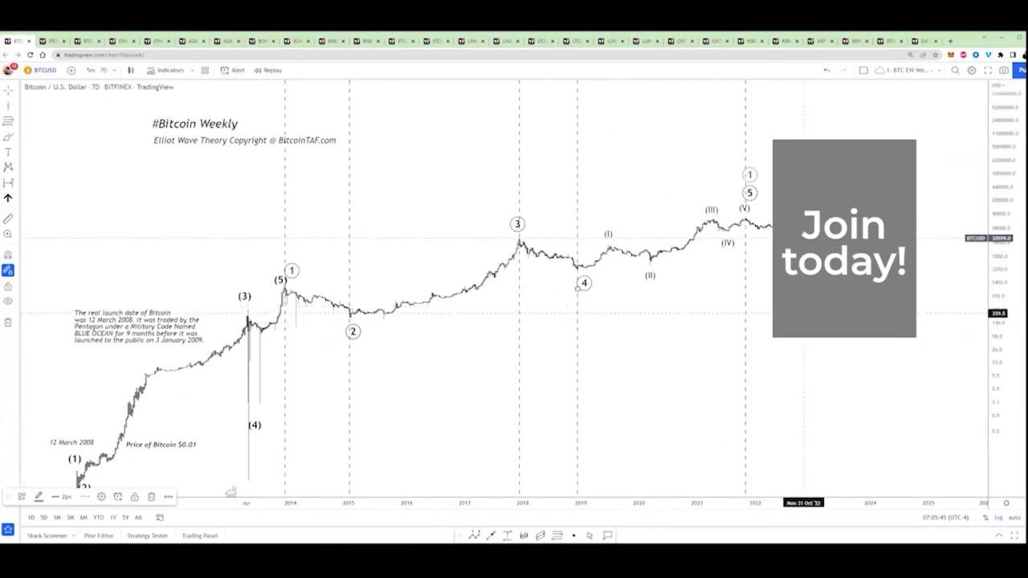
left_click(809, 313)
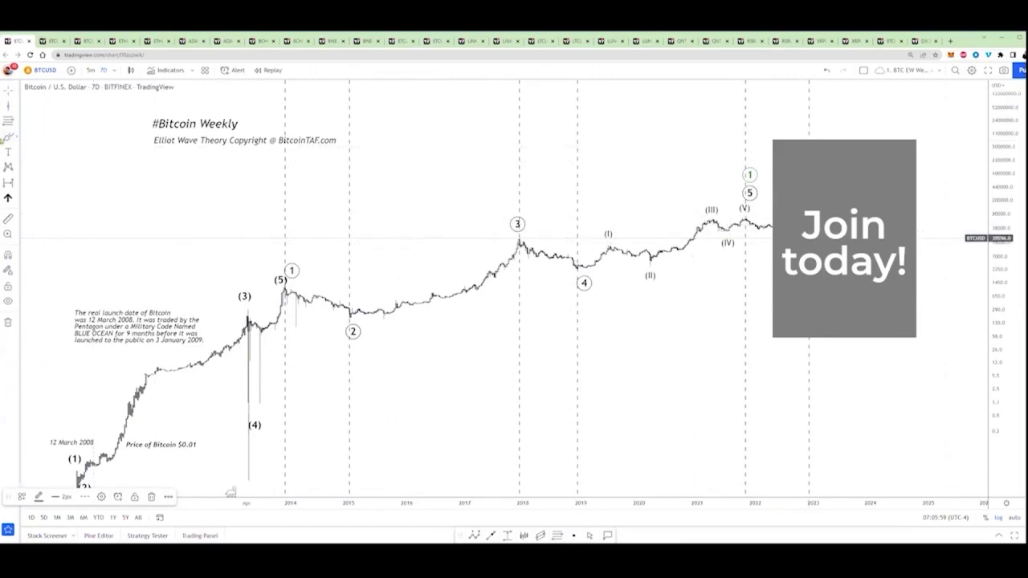
mouse_move(744, 220)
left_mouse_down()
mouse_move(756, 226)
mouse_move(775, 200)
mouse_move(787, 235)
mouse_move(796, 229)
left_mouse_up()
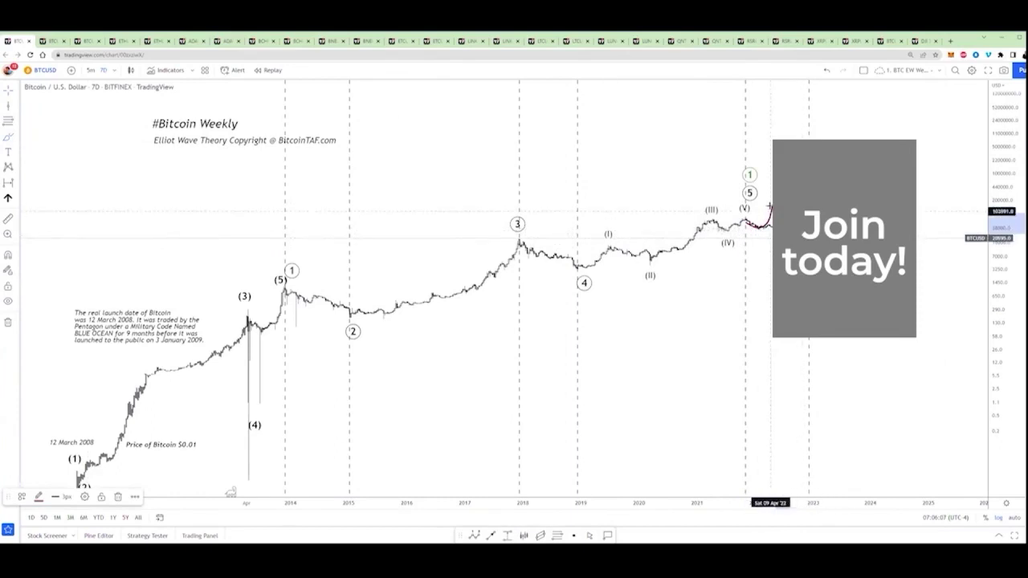
left_click_drag(769, 190, 764, 206)
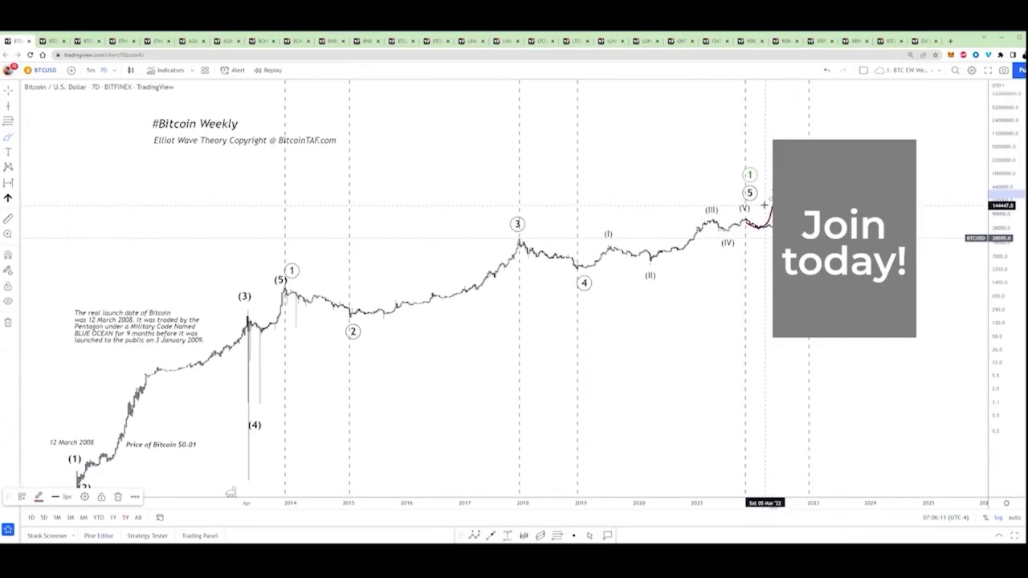
left_click(827, 72)
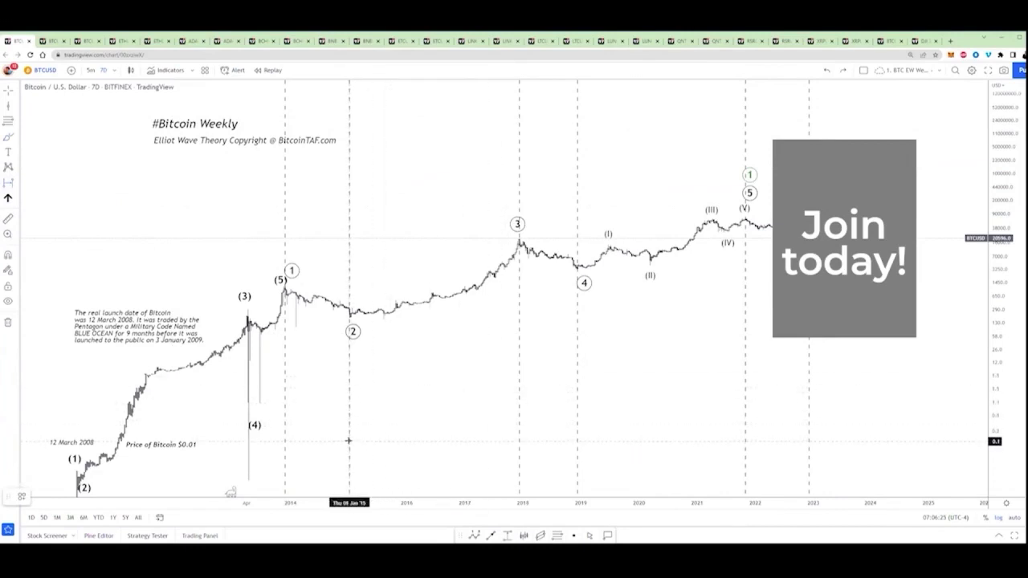
- Add date ranges below the price line from the wave 2 low to the wave 3 peak and from the wave 4 low to the wave 5 peak
left_click_drag(349, 441, 518, 453)
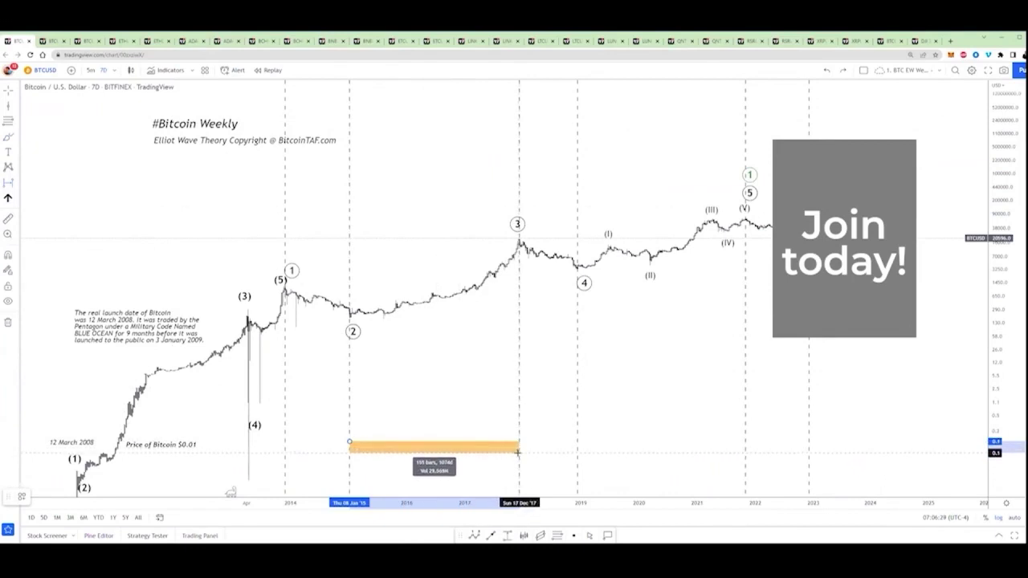
left_click(519, 453)
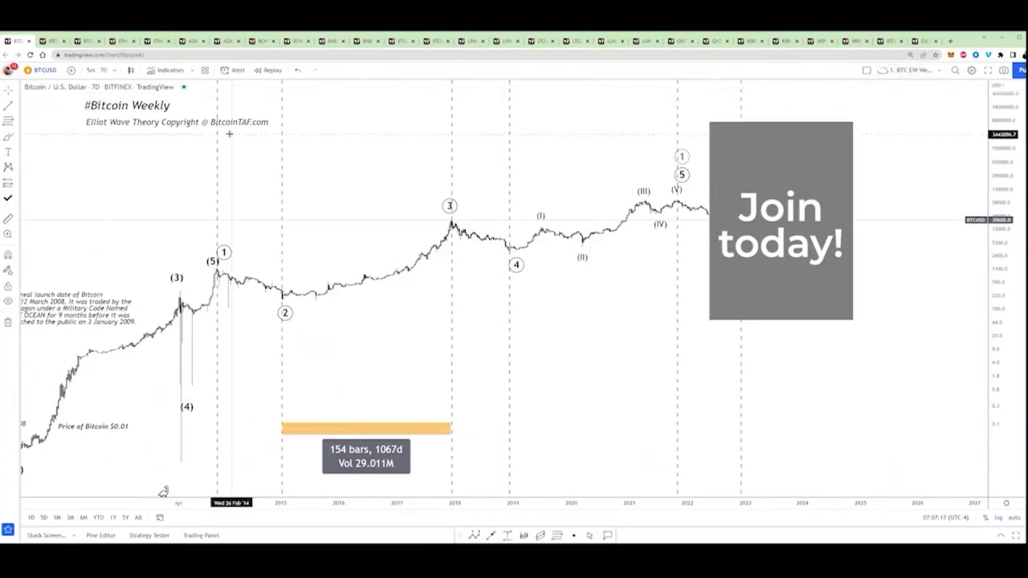
left_click(15, 182)
left_click(56, 236)
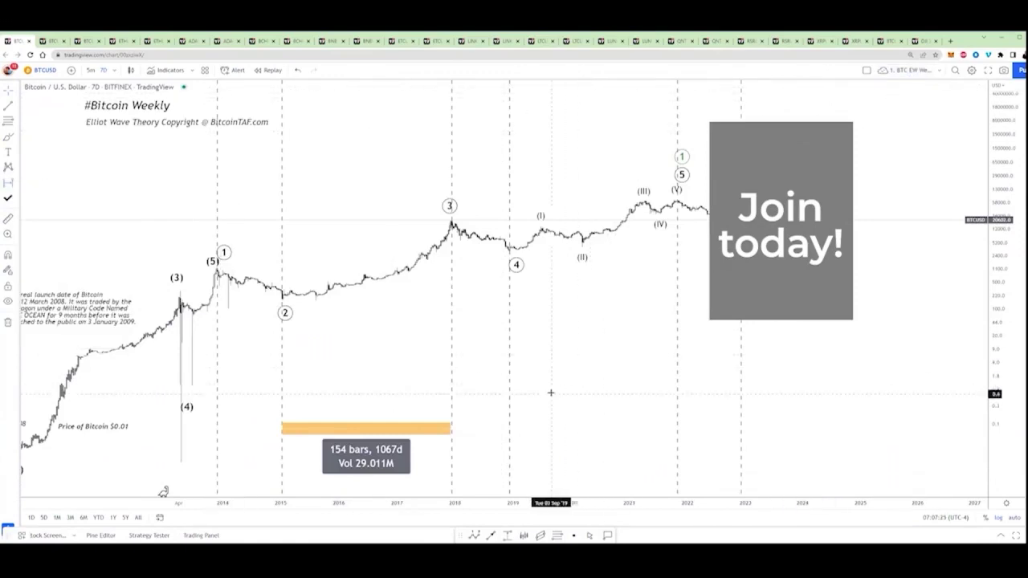
left_click(508, 425)
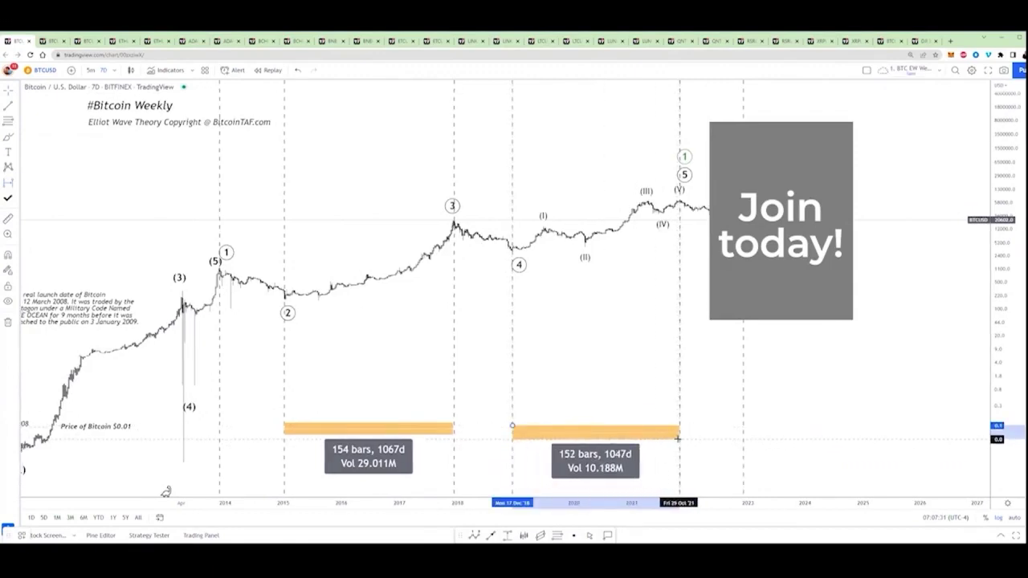
left_click(678, 440)
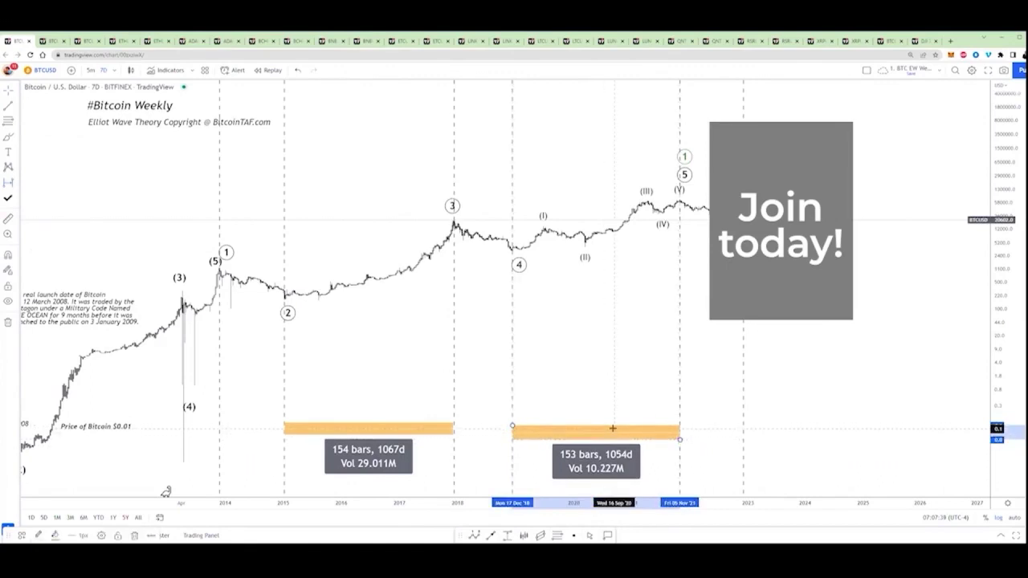
left_click(420, 344)
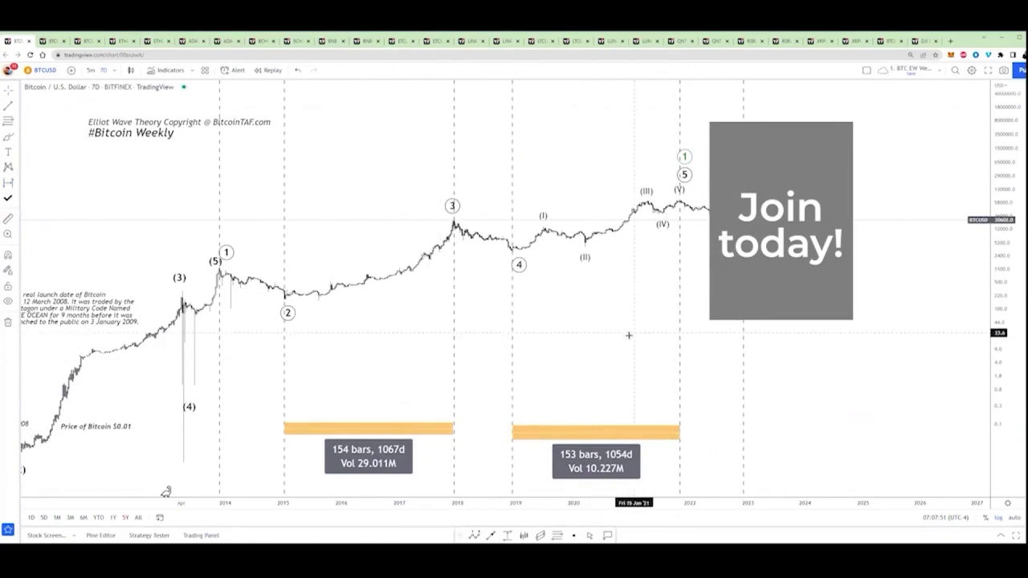
- Add a projected date range of 1066 days from 25 June 2022 to 26 May 2025 and mark its end with a vertical line
left_click_drag(630, 335, 589, 335)
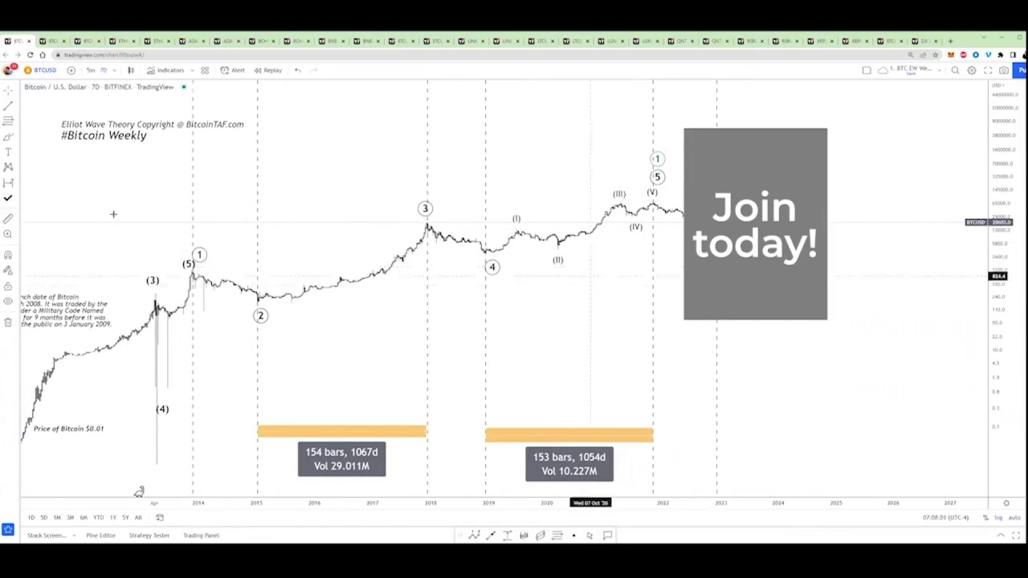
left_click(688, 423)
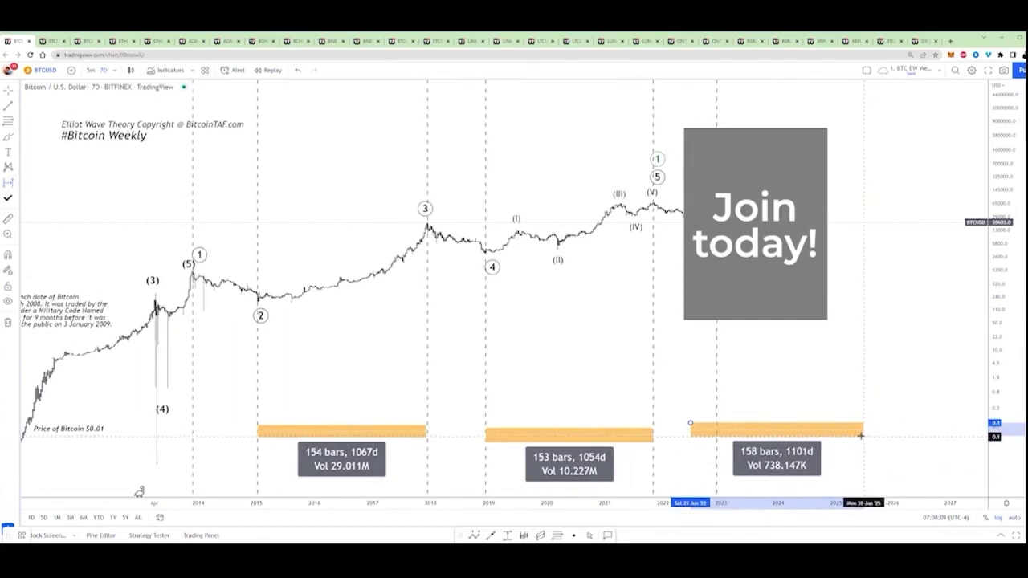
left_click(857, 435)
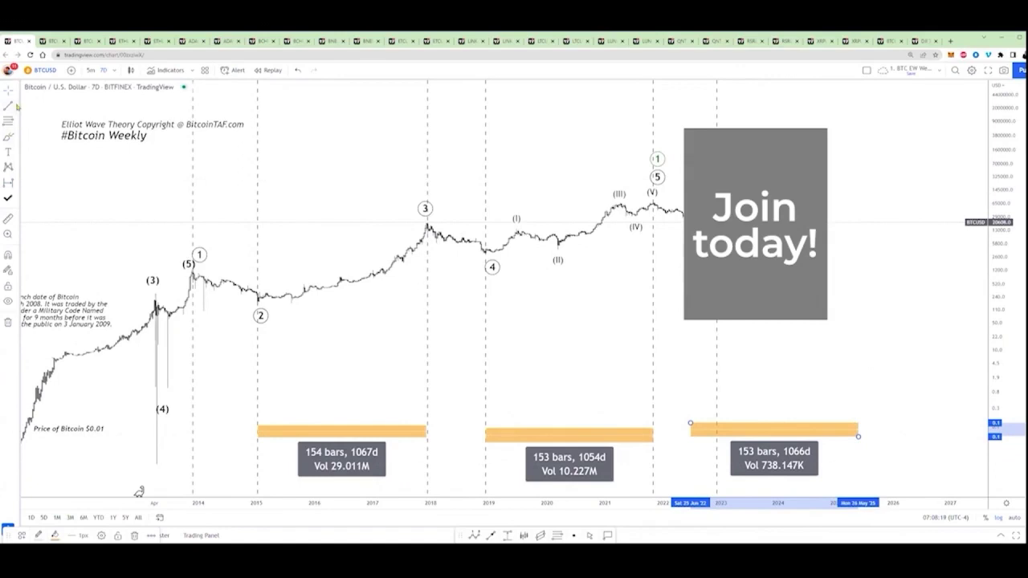
left_click(850, 306)
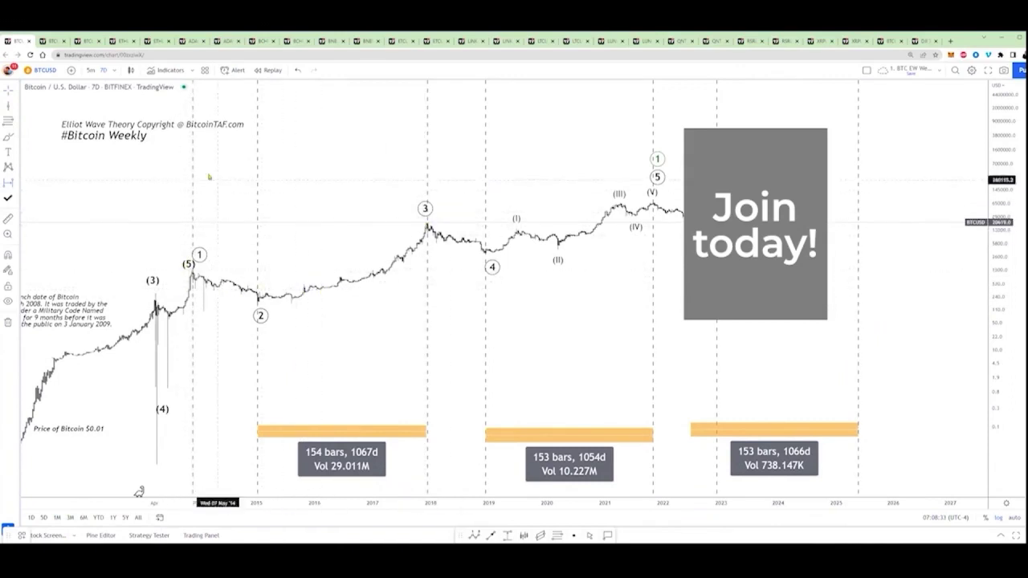
- Add date ranges above the price line from the wave 1 peak to the wave 3 peak and from wave 3 to wave 5
left_click_drag(193, 155, 425, 168)
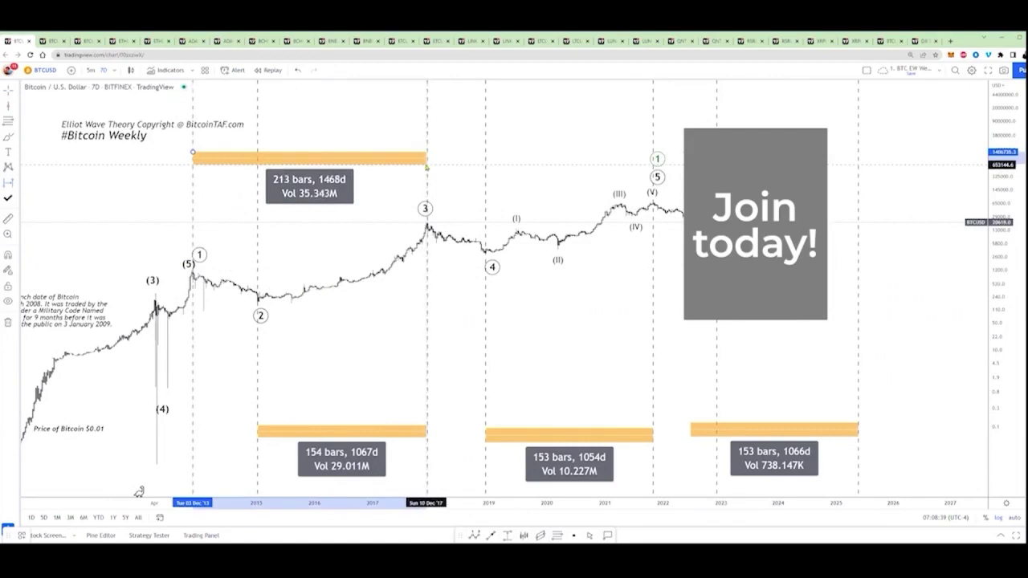
left_click(426, 167)
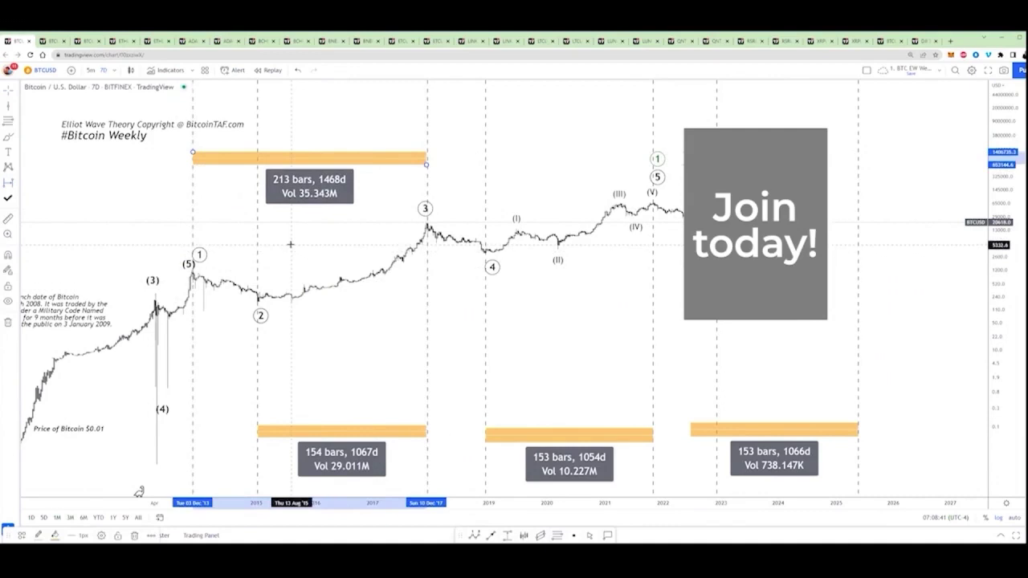
left_click(9, 186)
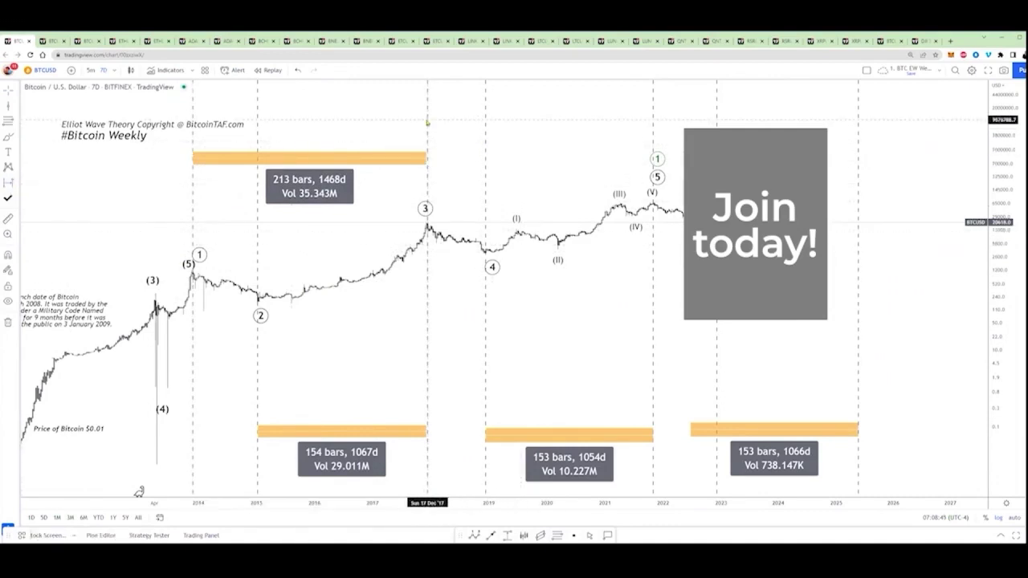
left_click(427, 121)
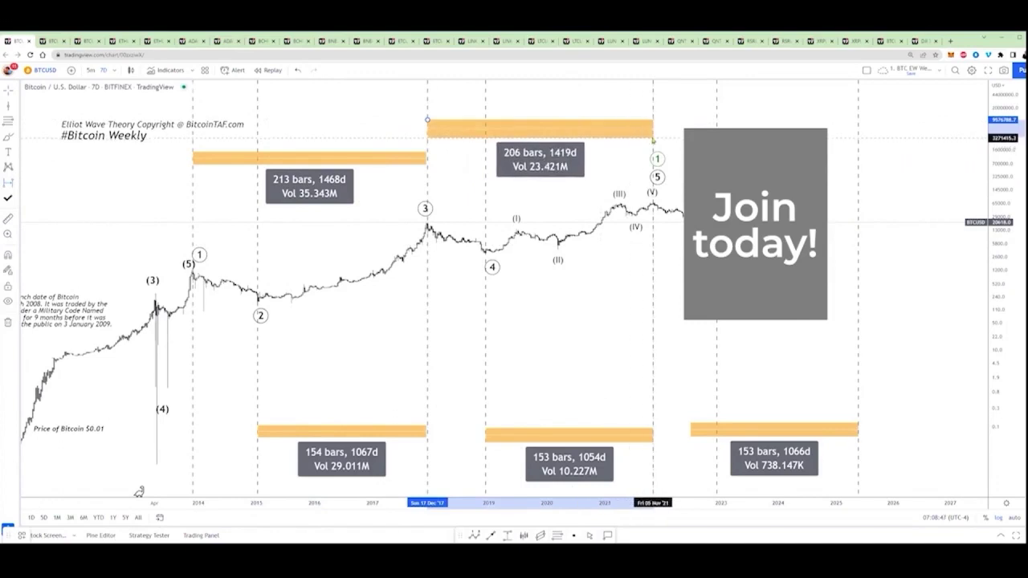
left_click(653, 140)
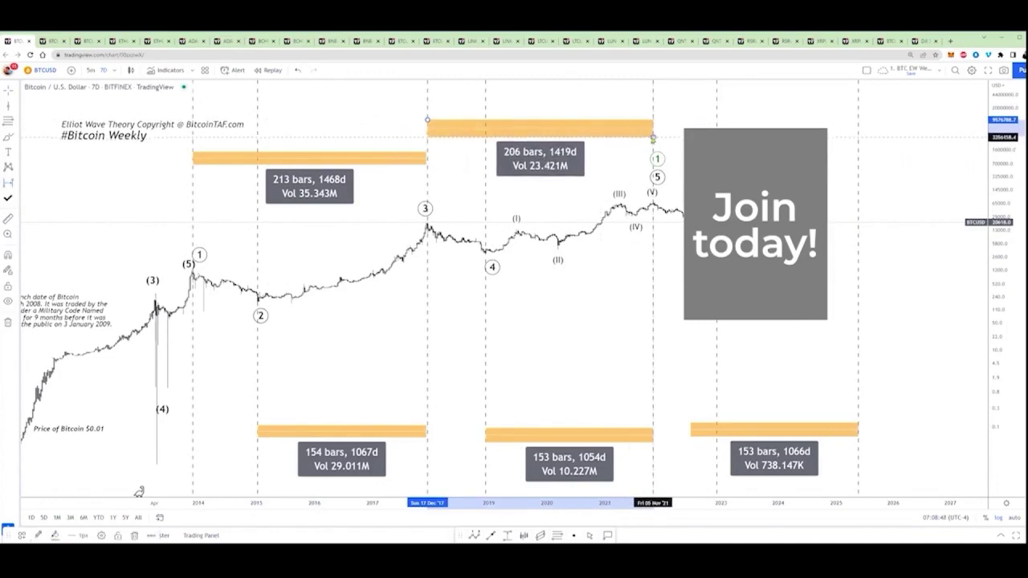
left_click(428, 122)
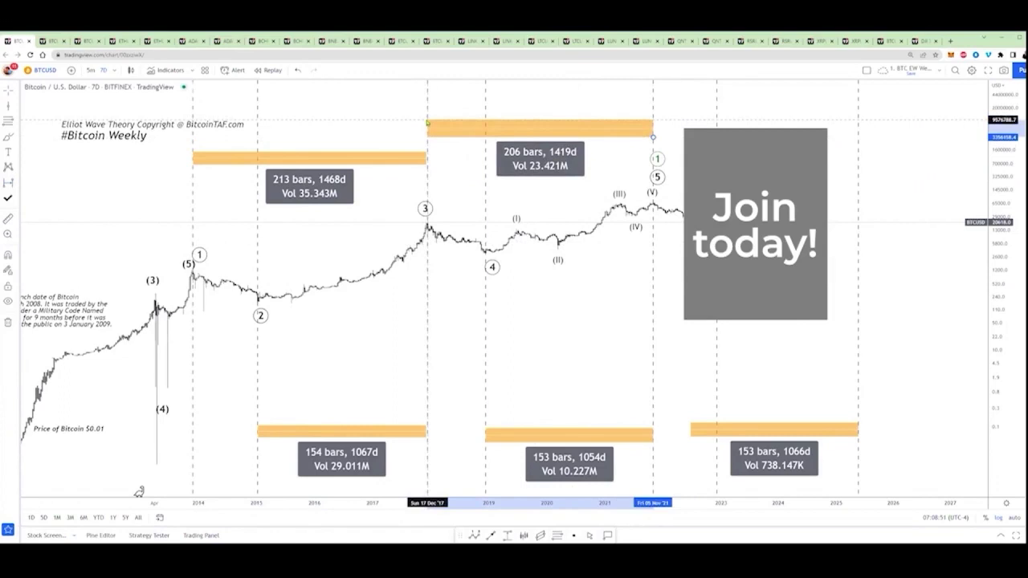
left_click(541, 109)
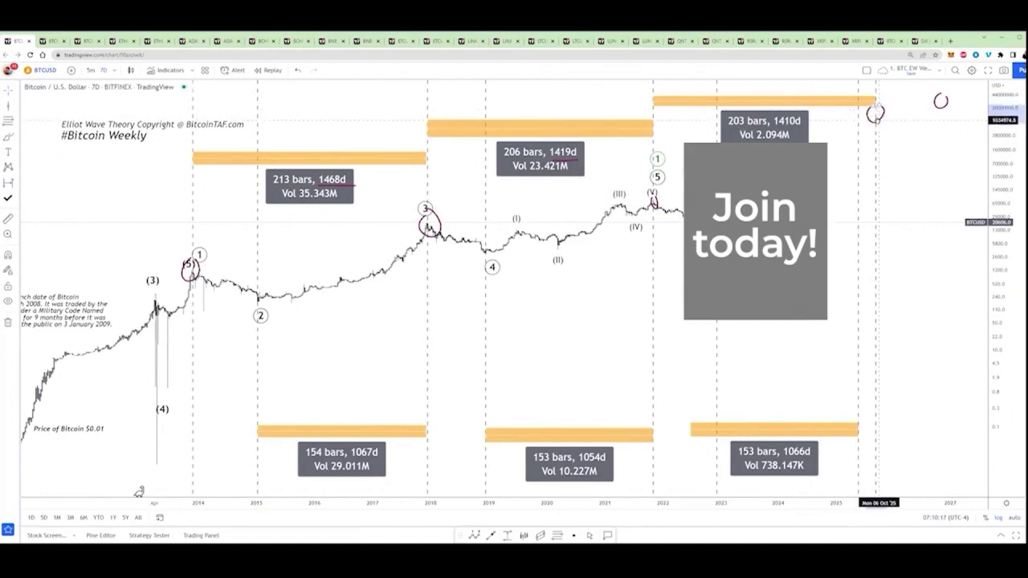
- Place the circle on the 1410d range's end, and brush-mark the wave 2 low plus the 1067d range's ends and day count
left_click_drag(858, 115, 881, 112)
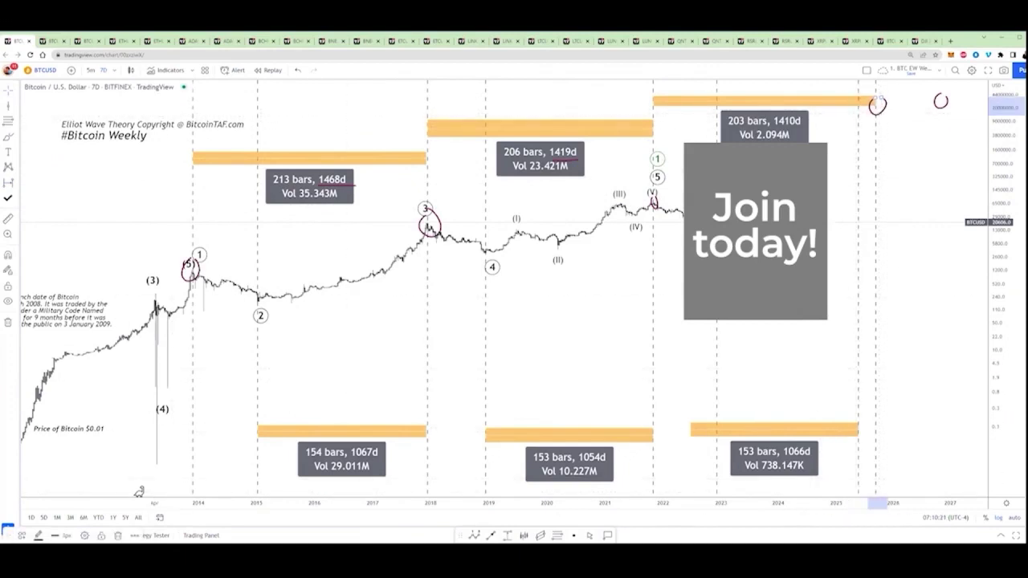
left_click(9, 140)
mouse_move(259, 417)
left_mouse_down()
mouse_move(257, 429)
mouse_move(259, 415)
left_mouse_up()
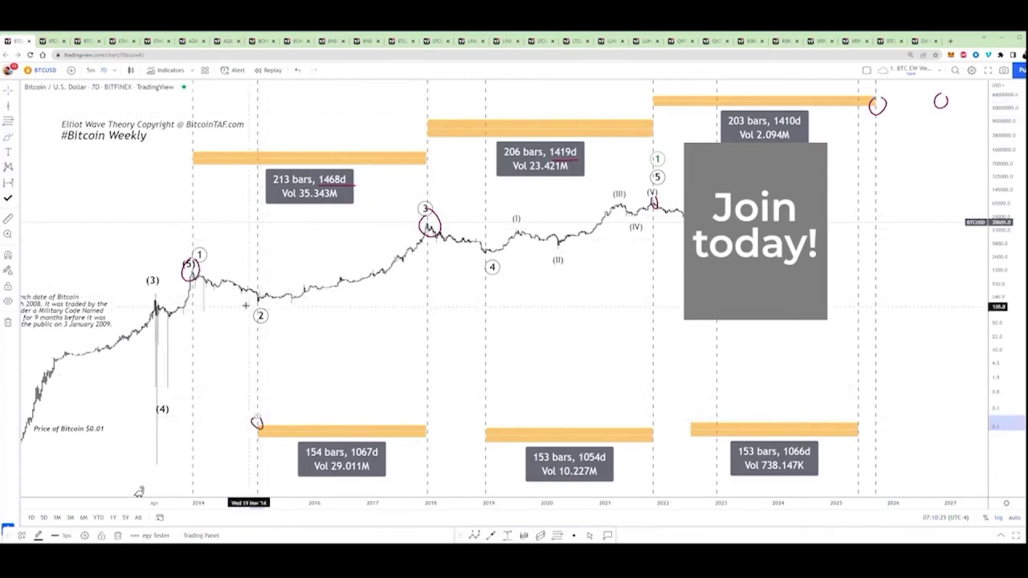
left_click_drag(246, 304, 276, 308)
left_click_drag(350, 459, 381, 458)
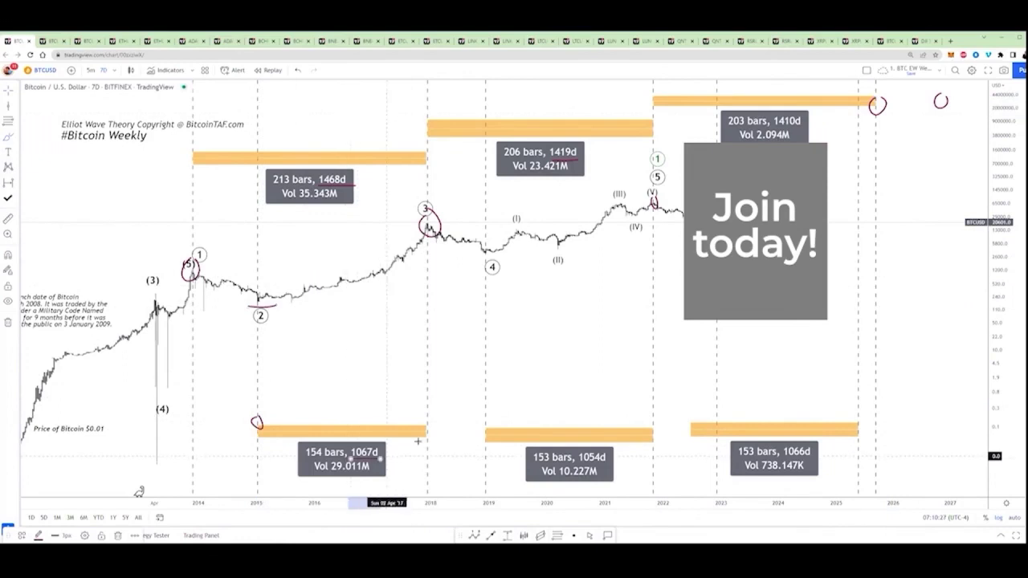
left_click_drag(428, 421, 429, 423)
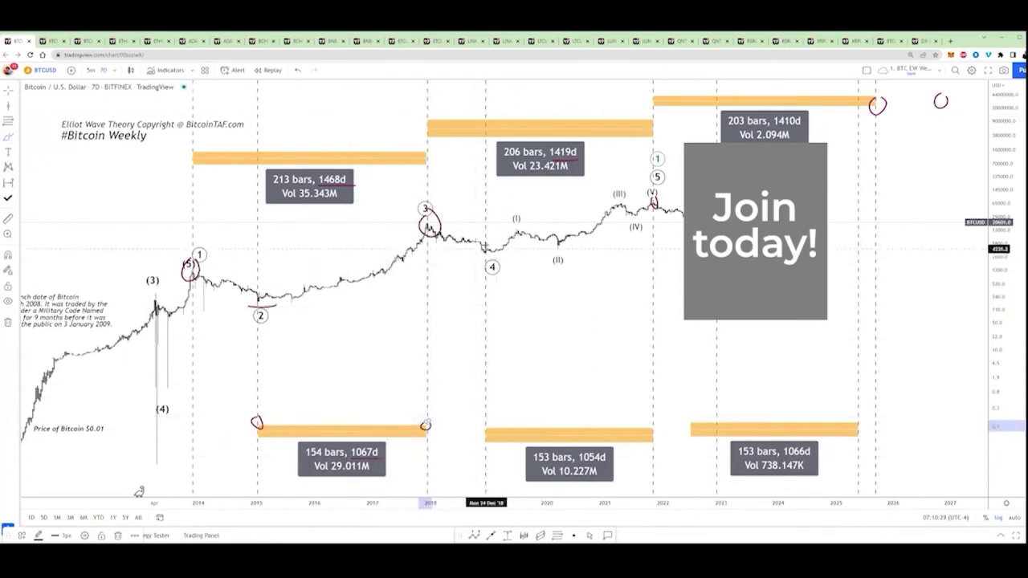
- Circle the wave 4 low and both ends of the 1054d range with the brush, and underline that range's day count
left_click_drag(482, 246, 490, 259)
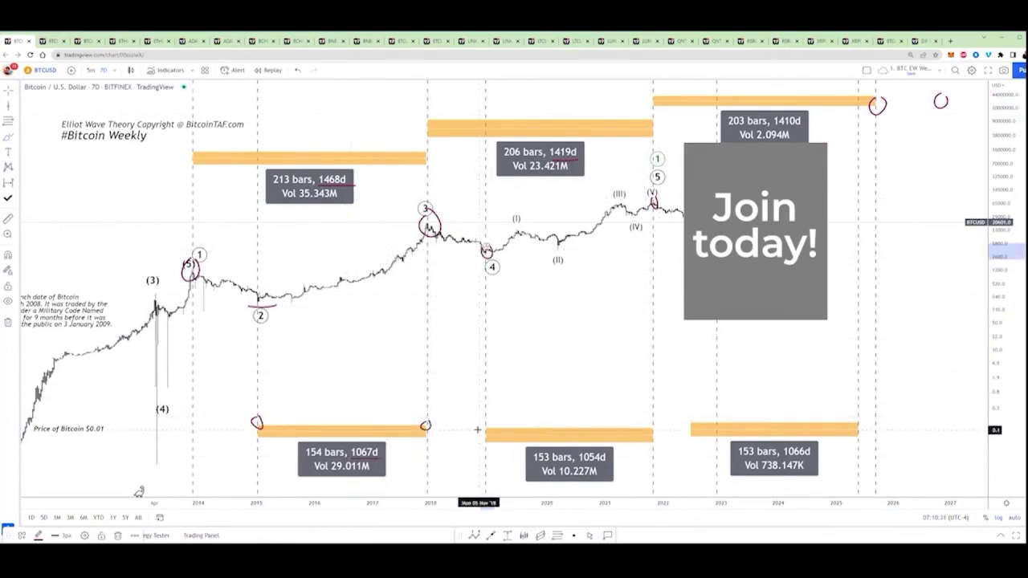
left_click_drag(484, 419, 491, 430)
left_click_drag(649, 419, 656, 431)
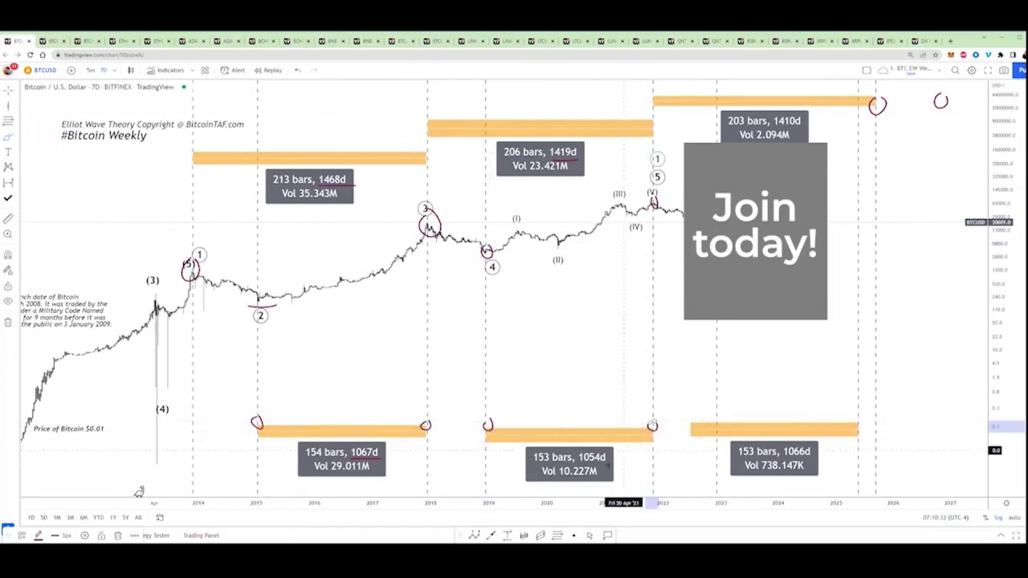
left_click_drag(577, 464, 599, 462)
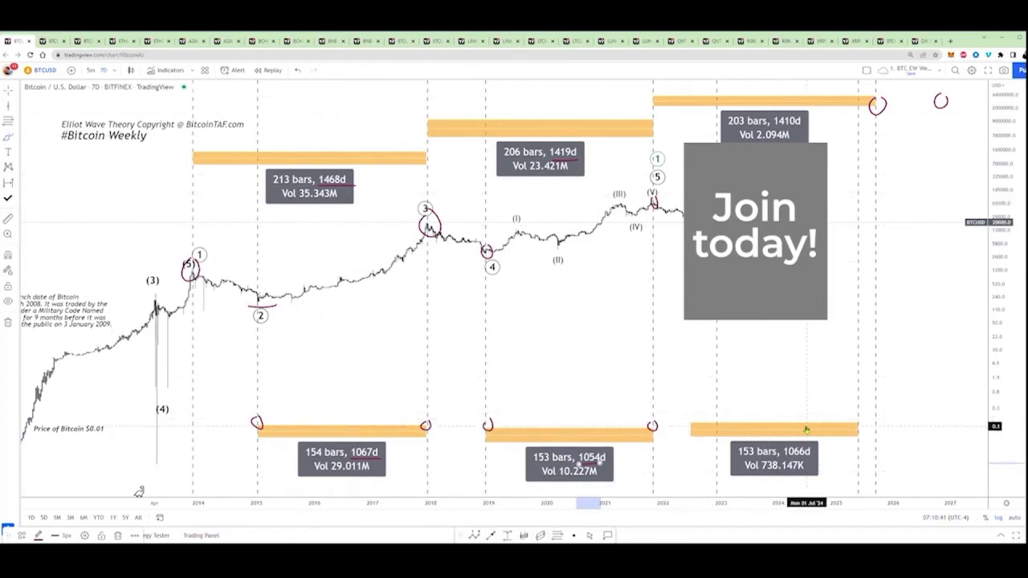
- Shift the projected 1066d date range to end on the vertical line around September 2025
left_click_drag(807, 432, 823, 432)
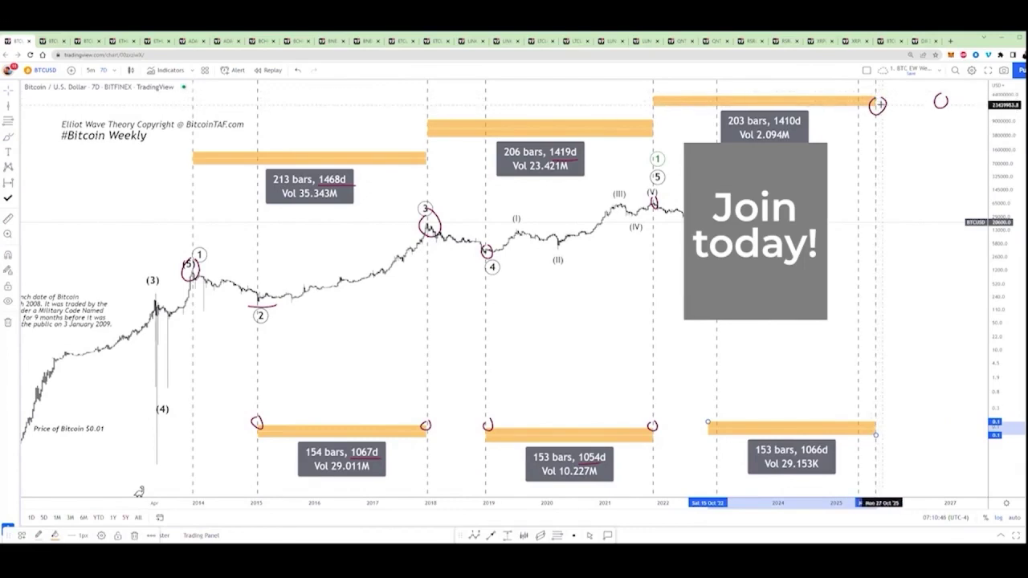